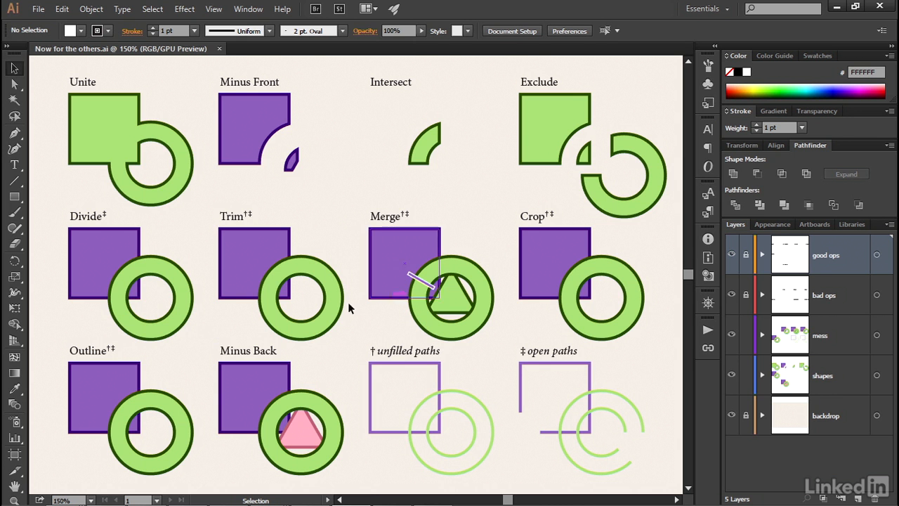
Apply the Divide pathfinder to the overlapping square and ring under the Divide label, and ungroup the resulting pieces.
{"action": "left_click", "coordinate": [98, 271], "text": "ctrl"}
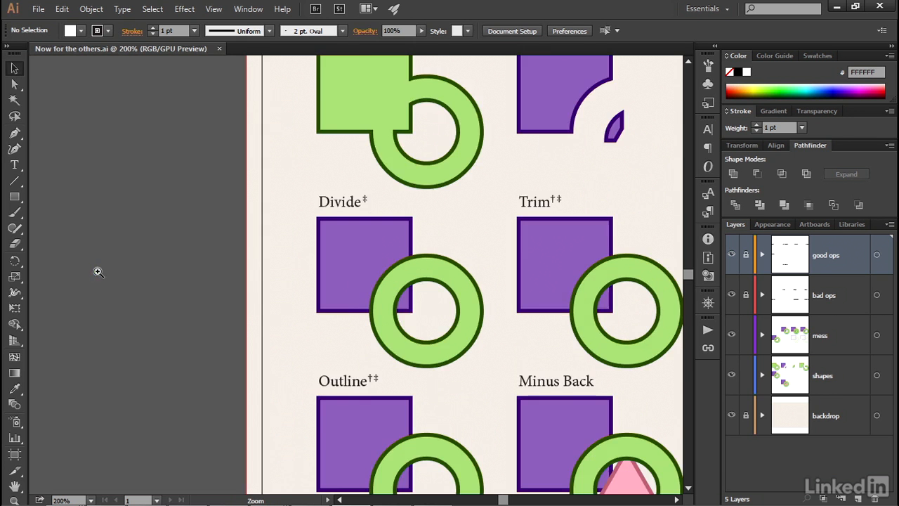
{"action": "left_click", "coordinate": [387, 267], "text": "ctrl"}
{"action": "left_click", "coordinate": [388, 267], "text": "ctrl"}
{"action": "left_click_drag", "start_coordinate": [304, 262], "coordinate": [270, 249]}
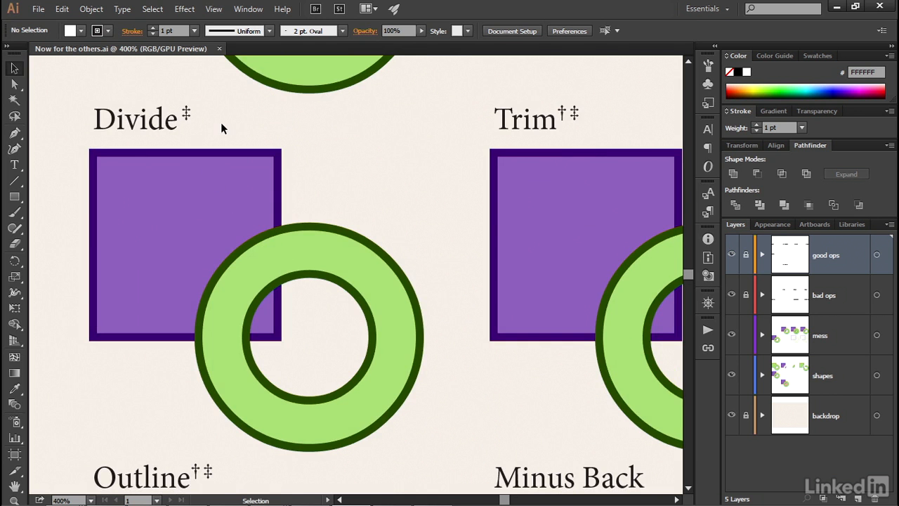
{"action": "left_click_drag", "start_coordinate": [327, 203], "coordinate": [156, 310]}
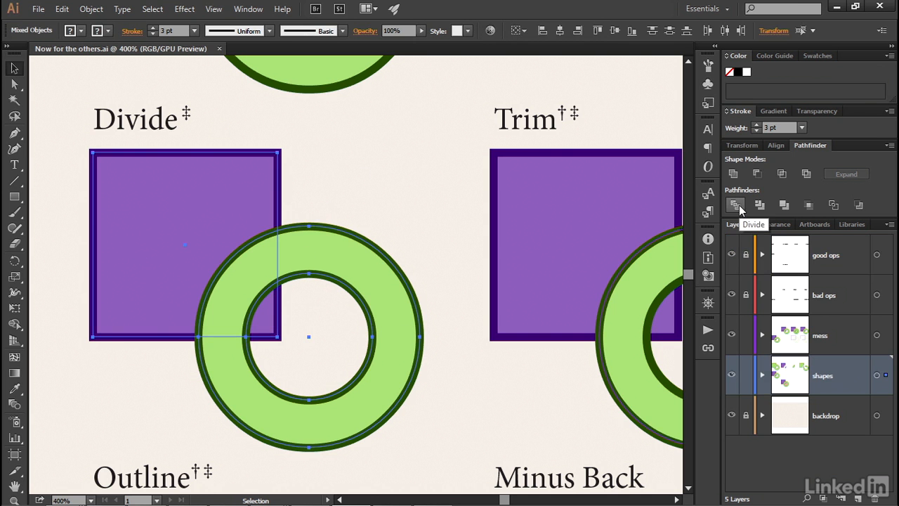
{"action": "left_click", "coordinate": [739, 205]}
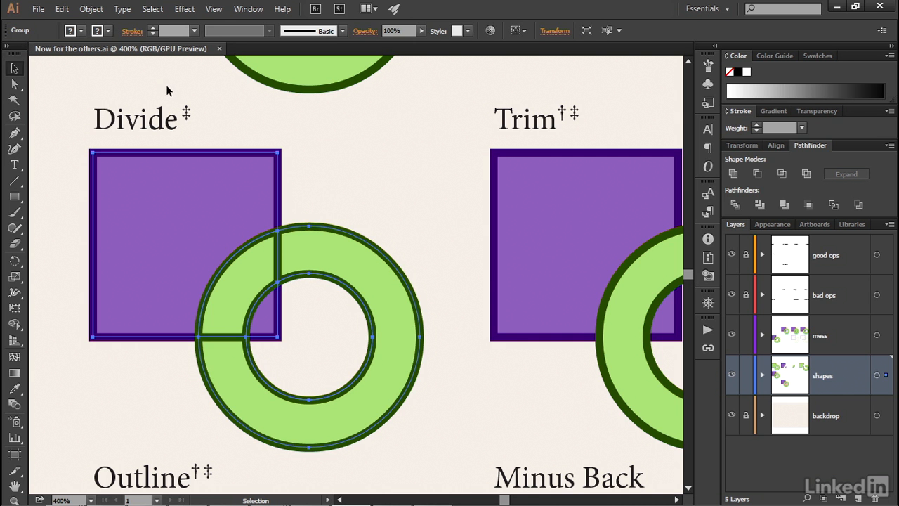
{"action": "left_click", "coordinate": [92, 9]}
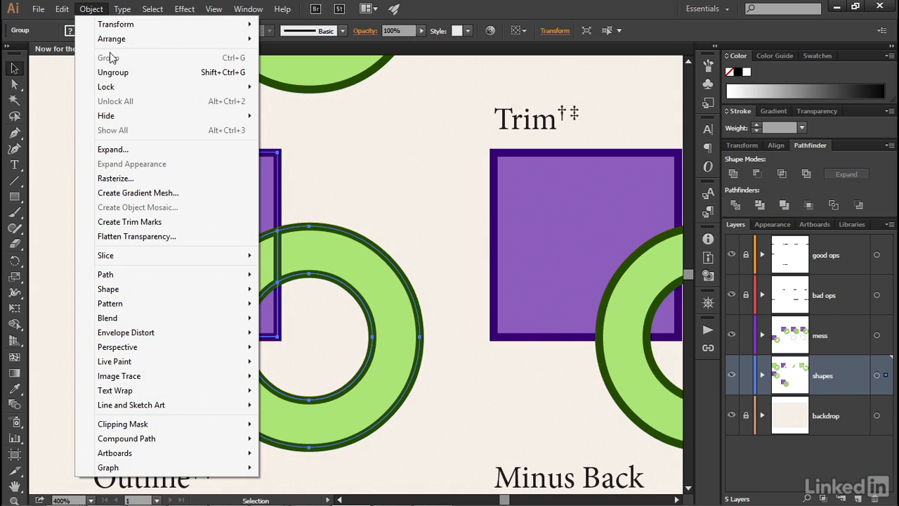
{"action": "left_click", "coordinate": [153, 74]}
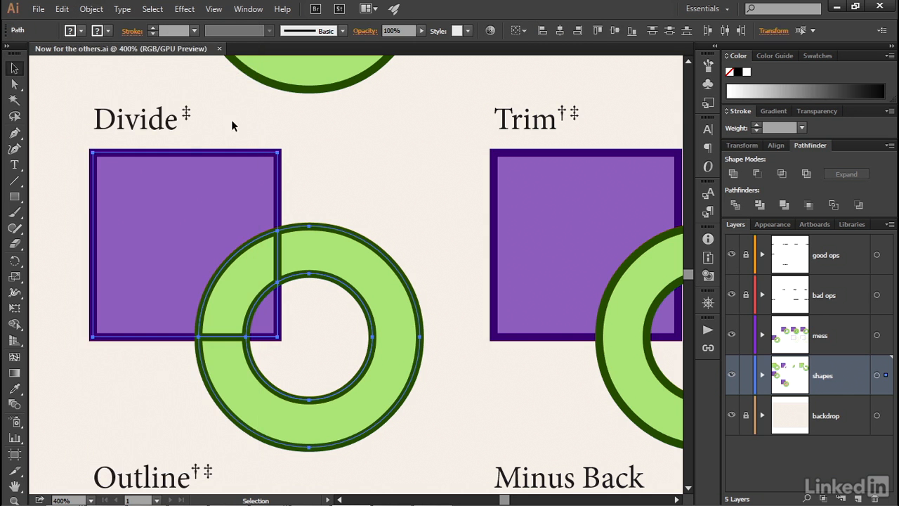
Pull the divided pieces apart: the large ring section, the small purple wedge and the green overlap segment.
{"action": "left_click", "coordinate": [308, 186]}
{"action": "left_click_drag", "start_coordinate": [327, 227], "coordinate": [381, 258]}
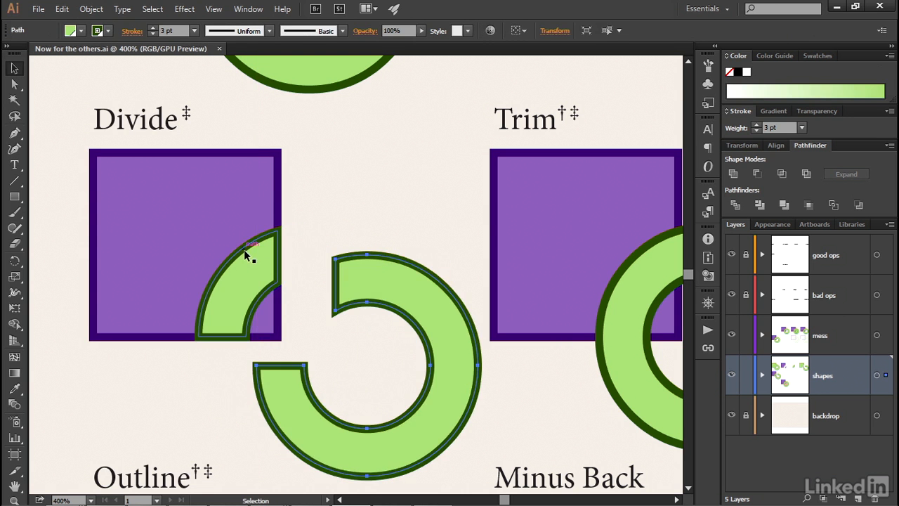
{"action": "left_click_drag", "start_coordinate": [279, 314], "coordinate": [321, 237]}
{"action": "left_click_drag", "start_coordinate": [249, 317], "coordinate": [237, 368]}
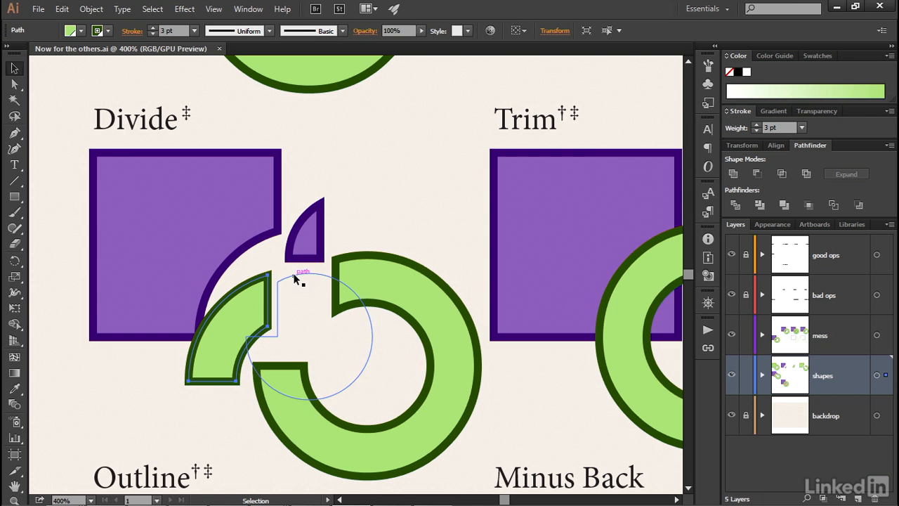
Give the unpainted path from the ring's hole the default white fill and 1 pt black stroke, and bring it to the front.
{"action": "left_click", "coordinate": [295, 279]}
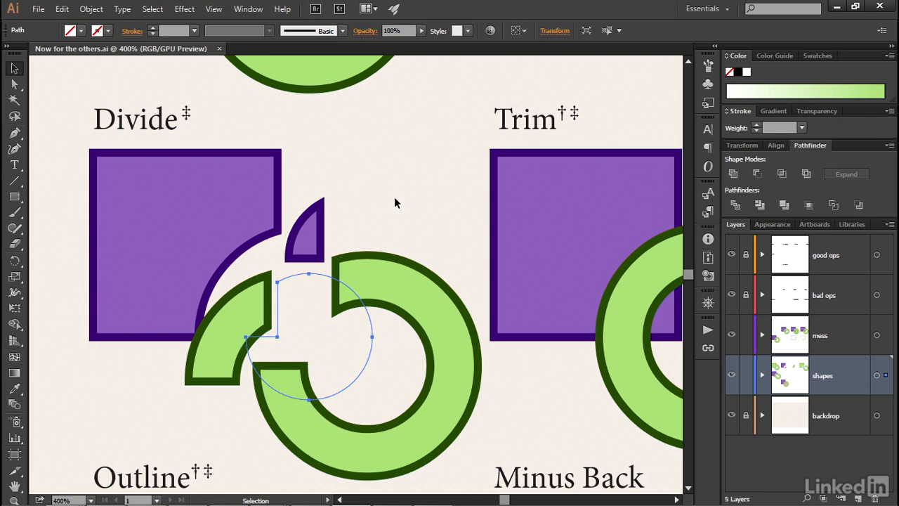
{"action": "key", "text": "d"}
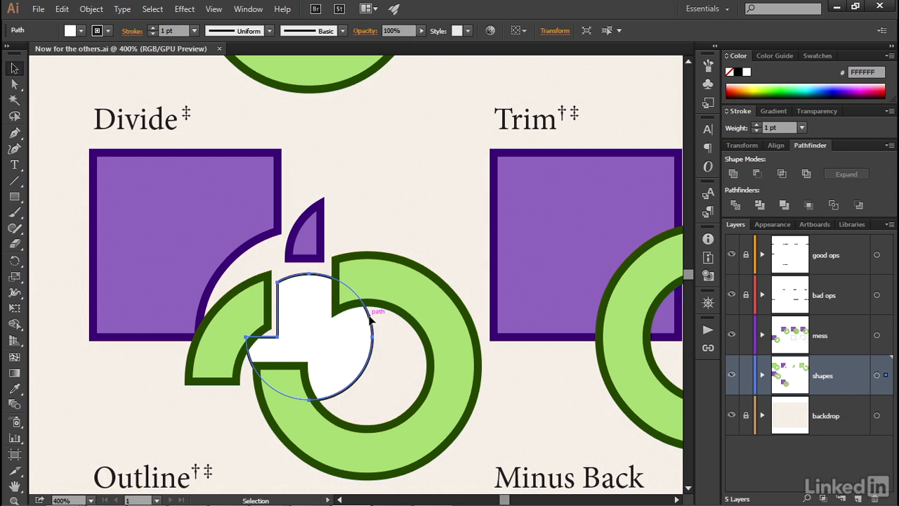
{"action": "right_click", "coordinate": [371, 320]}
{"action": "mouse_move", "coordinate": [421, 264]}
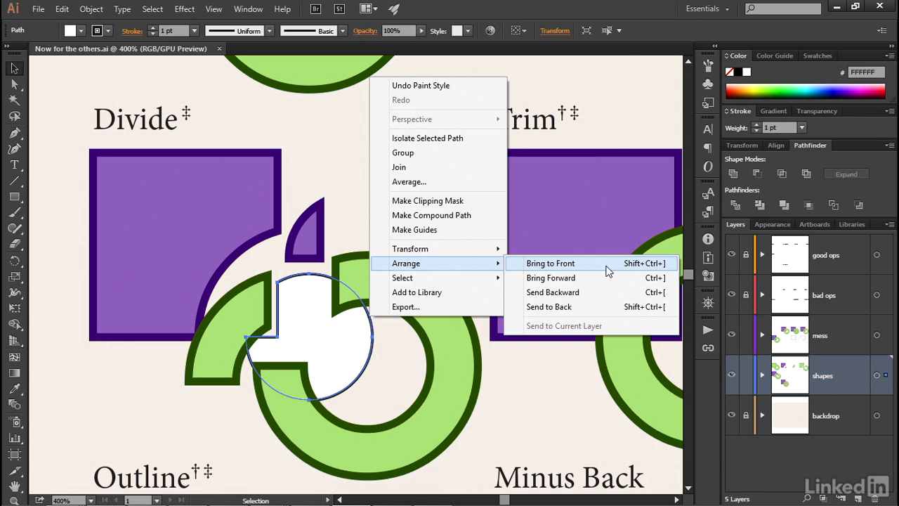
{"action": "left_click", "coordinate": [607, 271]}
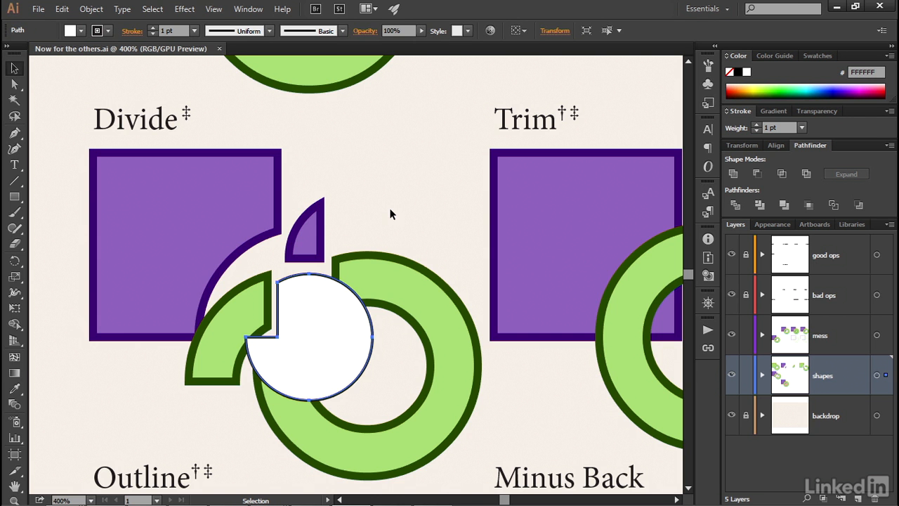
Apply the Trim pathfinder to the square and ring under the Trim label, and ungroup the result.
{"action": "left_click_drag", "start_coordinate": [557, 285], "coordinate": [205, 251]}
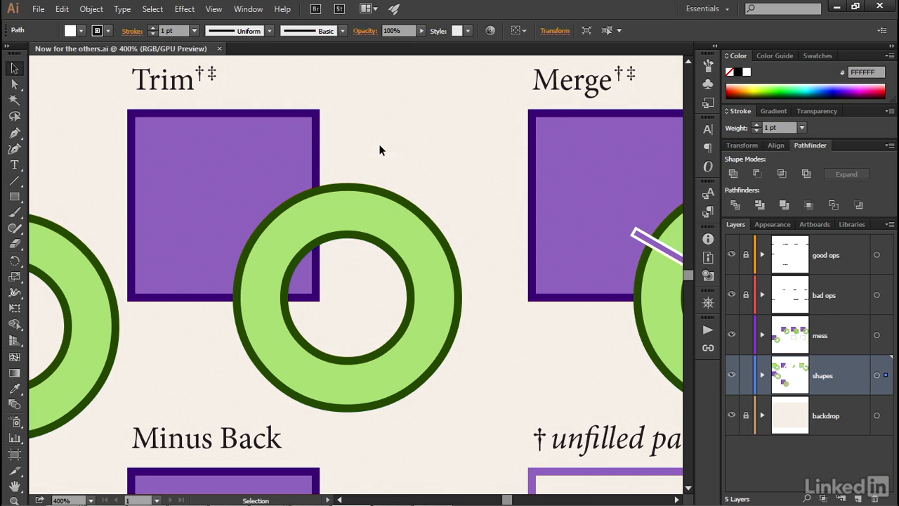
{"action": "left_click_drag", "start_coordinate": [377, 145], "coordinate": [322, 300]}
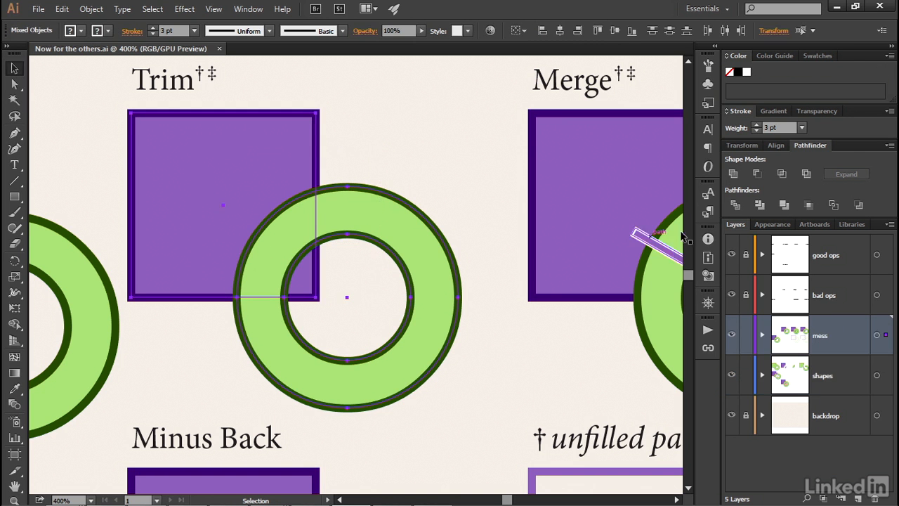
{"action": "left_click", "coordinate": [759, 205]}
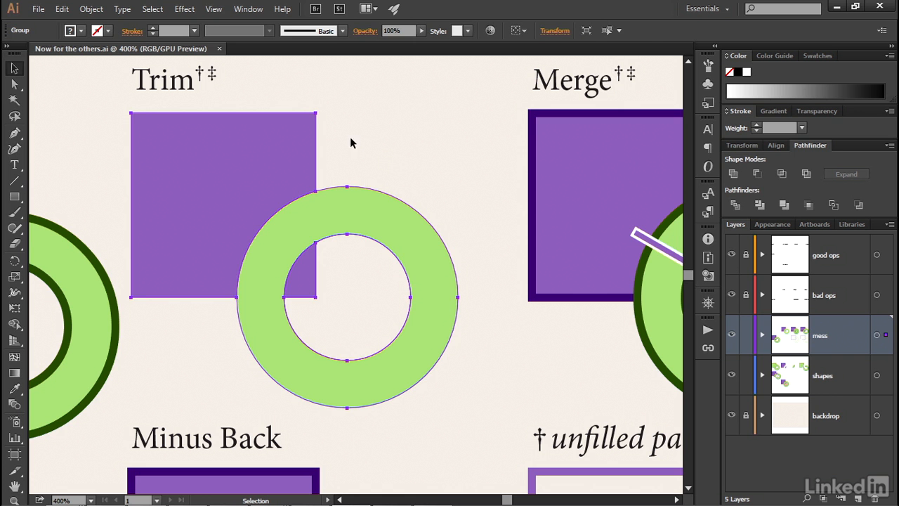
{"action": "key", "text": "ctrl+shift+g"}
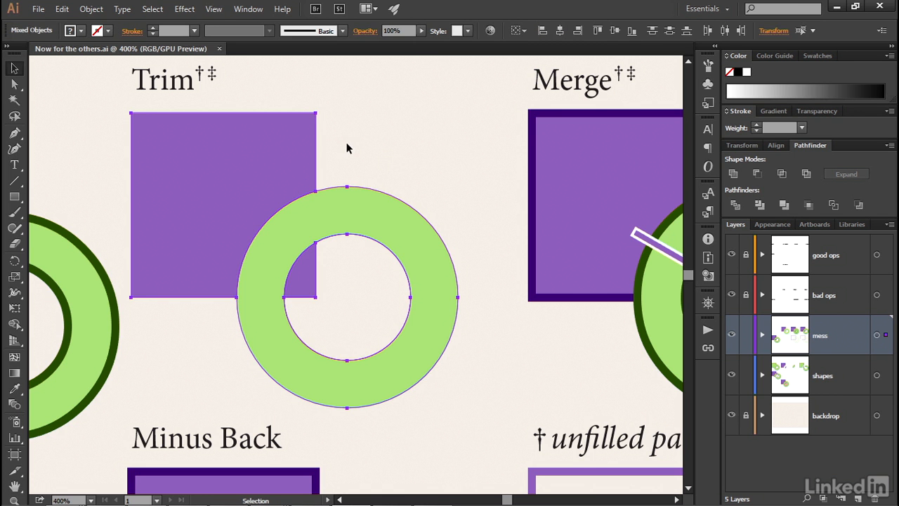
Move the small purple wedge and the green ring away from the trimmed square.
{"action": "left_click", "coordinate": [366, 276]}
{"action": "left_click_drag", "start_coordinate": [315, 289], "coordinate": [351, 301]}
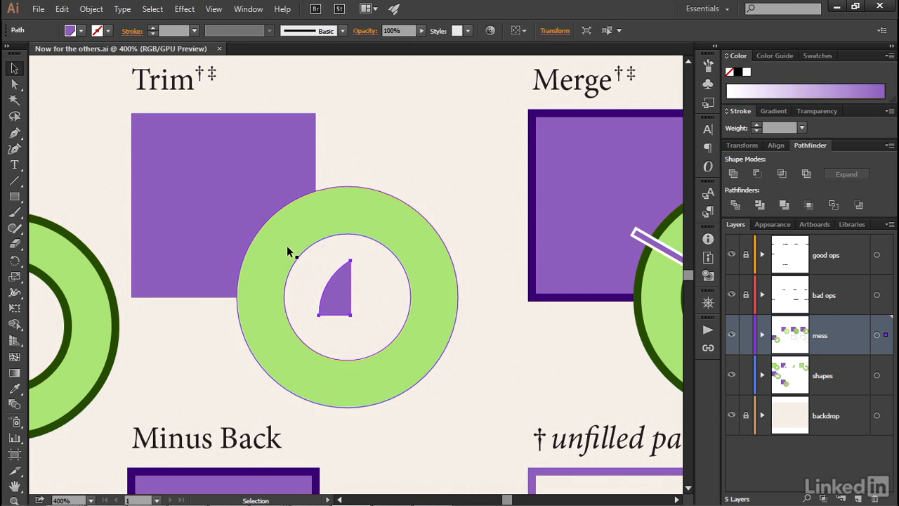
{"action": "left_click_drag", "start_coordinate": [277, 242], "coordinate": [282, 253]}
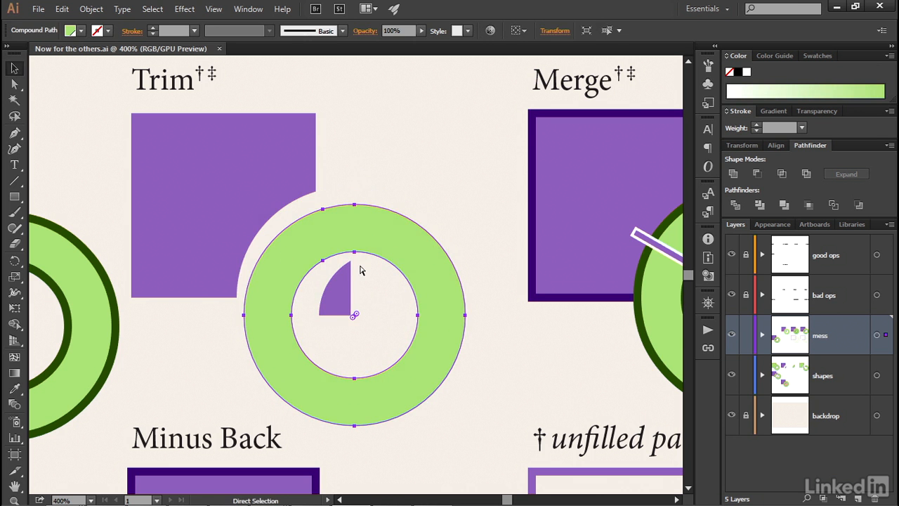
Locate the unpainted path inside the trimmed ring using Outline view, shift it right, and apply the default white fill and black stroke.
{"action": "key", "text": "ctrl+y"}
{"action": "left_click", "coordinate": [372, 240]}
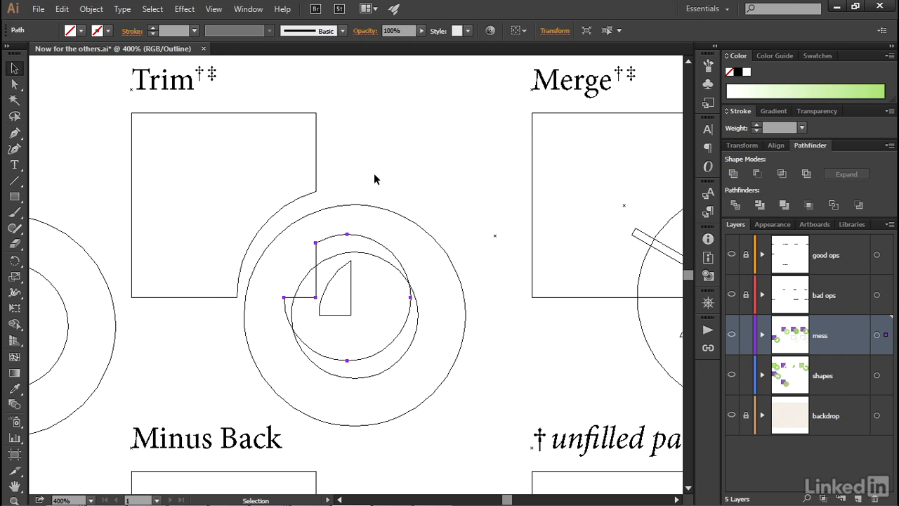
{"action": "key", "text": "ctrl+y"}
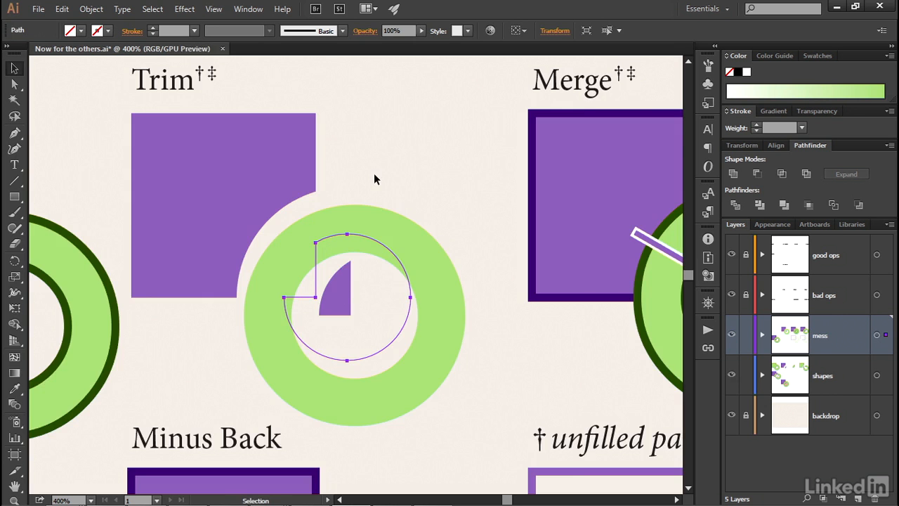
{"action": "left_click_drag", "start_coordinate": [395, 334], "coordinate": [484, 330]}
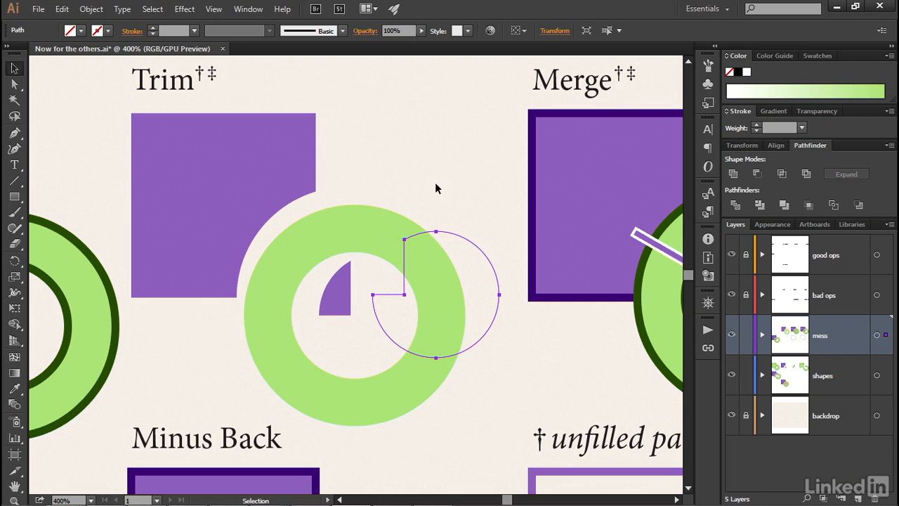
{"action": "key", "text": "d"}
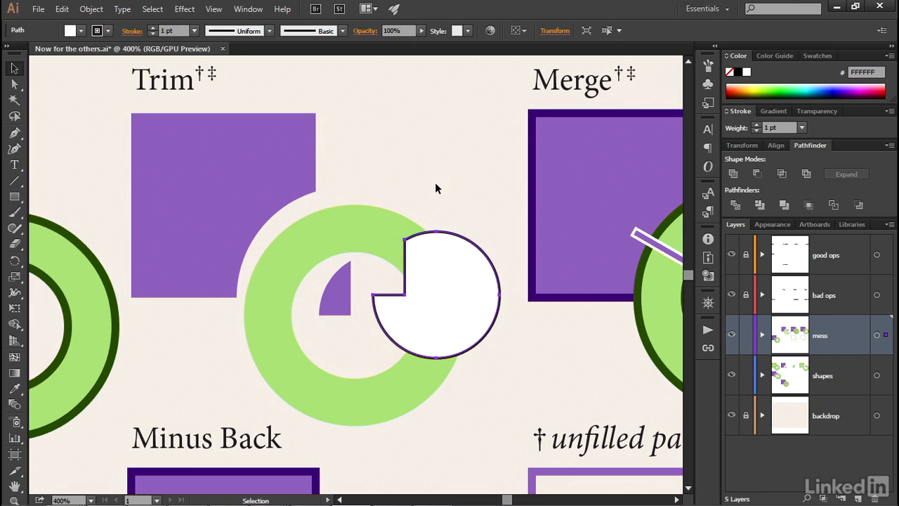
{"action": "left_click", "coordinate": [436, 185]}
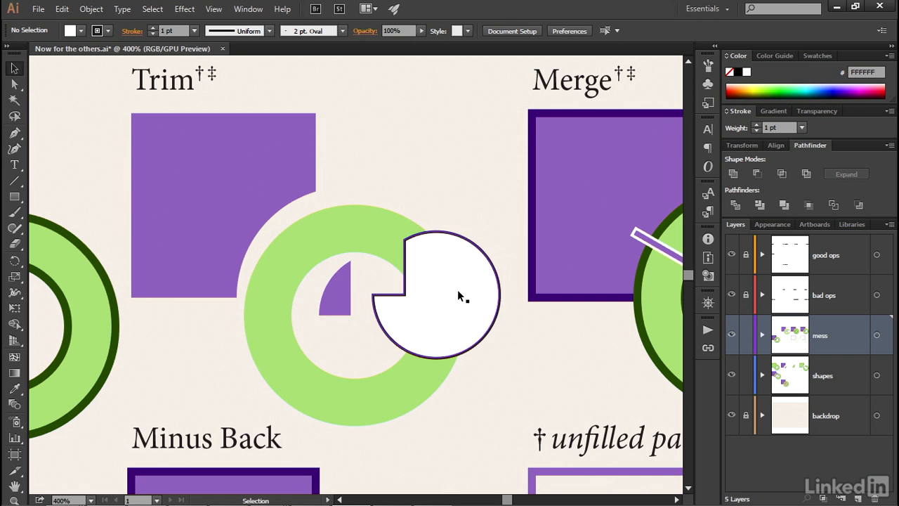
Apply the Merge pathfinder to the square, ring, triangle and bar under the Merge label, and ungroup the result.
{"action": "left_click_drag", "start_coordinate": [488, 298], "coordinate": [183, 264]}
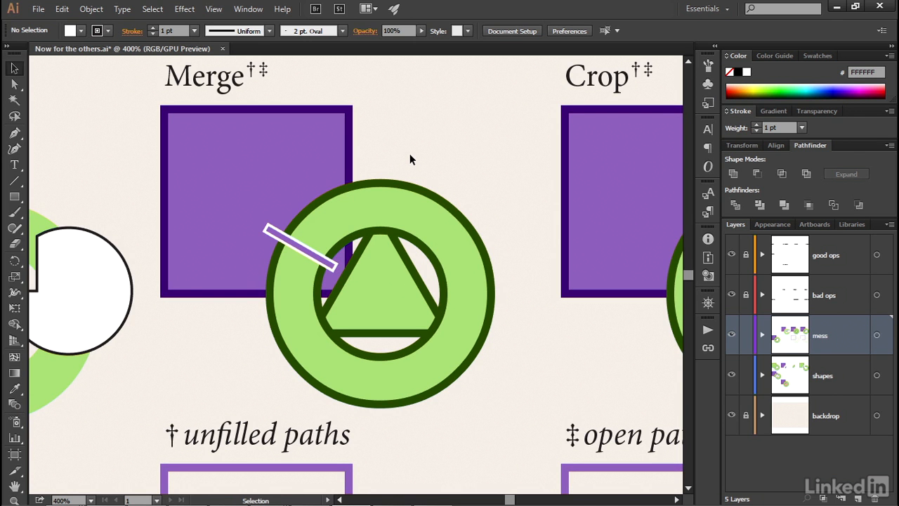
{"action": "left_click_drag", "start_coordinate": [334, 210], "coordinate": [238, 318]}
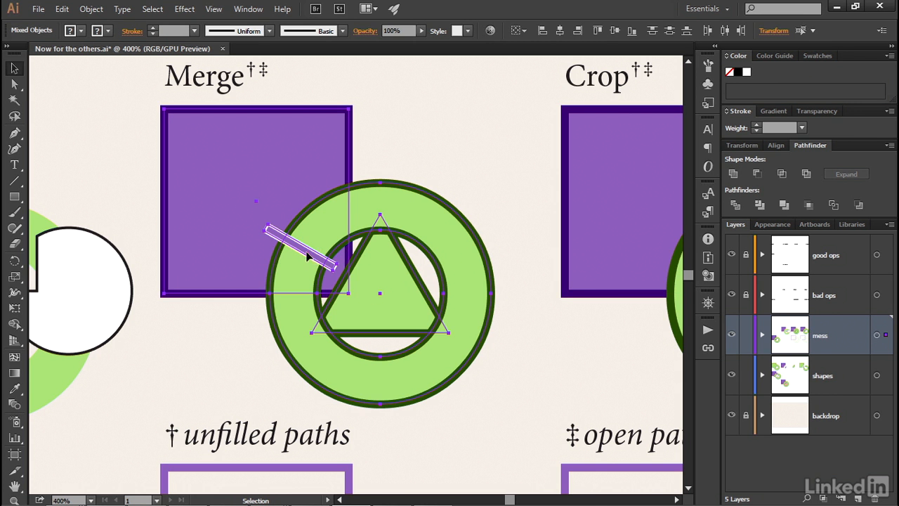
{"action": "left_click", "coordinate": [787, 206]}
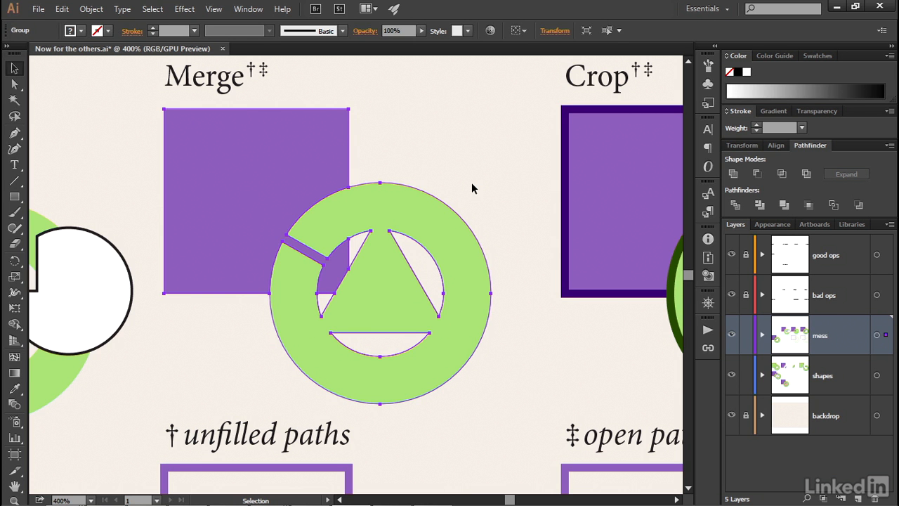
{"action": "key", "text": "ctrl"}
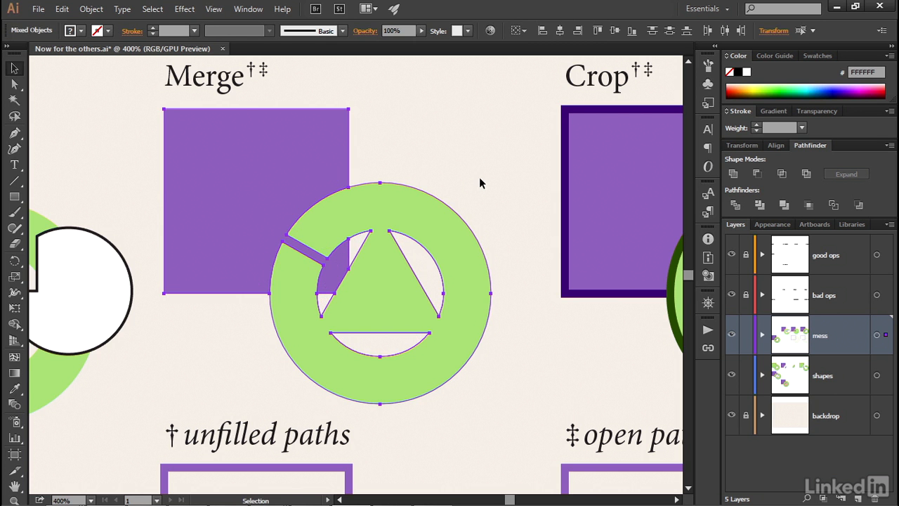
Keep only the unpainted paths of the merged artwork selected and give them the default white fill and 1 pt black stroke.
{"action": "left_click", "coordinate": [409, 208], "text": "shift"}
{"action": "left_click", "coordinate": [262, 184], "text": "shift"}
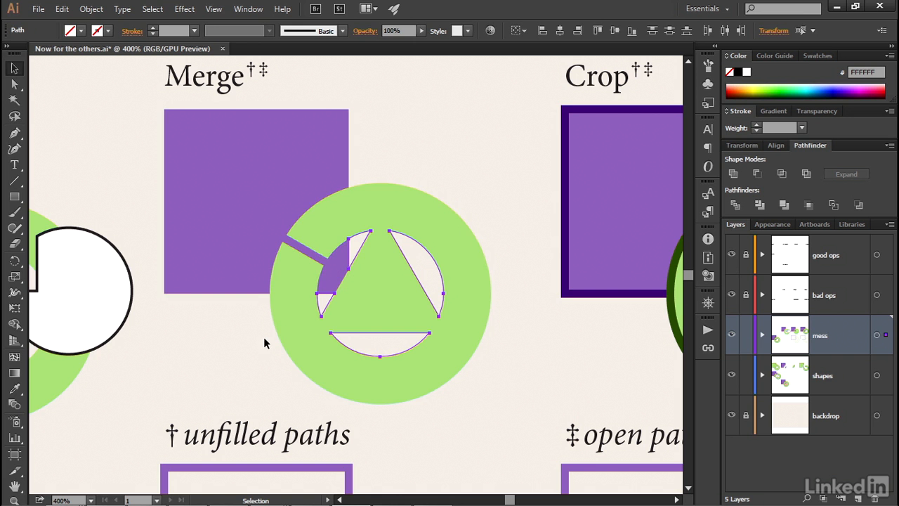
{"action": "key", "text": "d"}
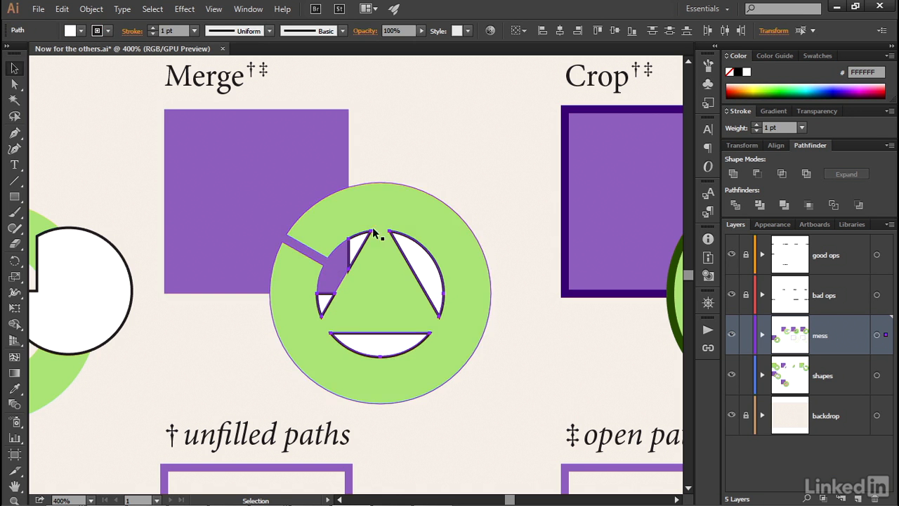
Separate the merged shapes by moving the green one down to the right and the purple one up to the left.
{"action": "left_click_drag", "start_coordinate": [360, 203], "coordinate": [392, 219]}
{"action": "left_click_drag", "start_coordinate": [279, 183], "coordinate": [236, 167]}
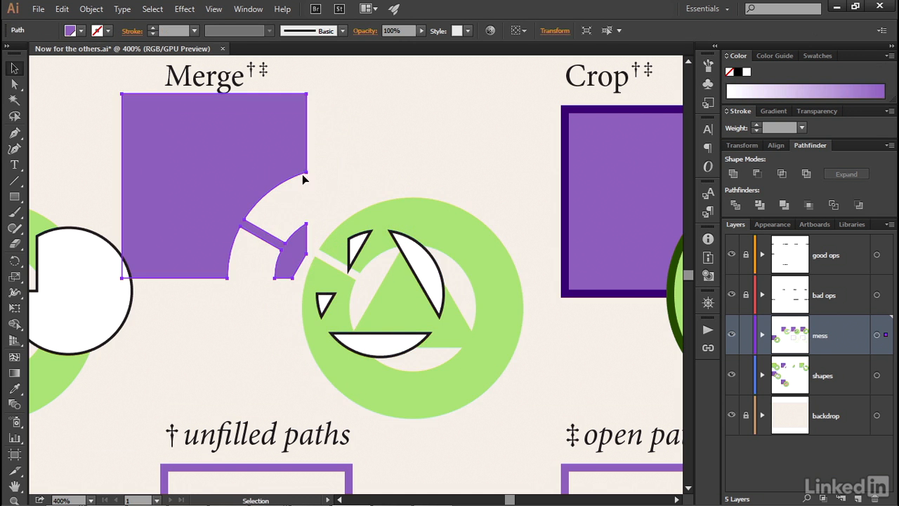
{"action": "left_click", "coordinate": [384, 139]}
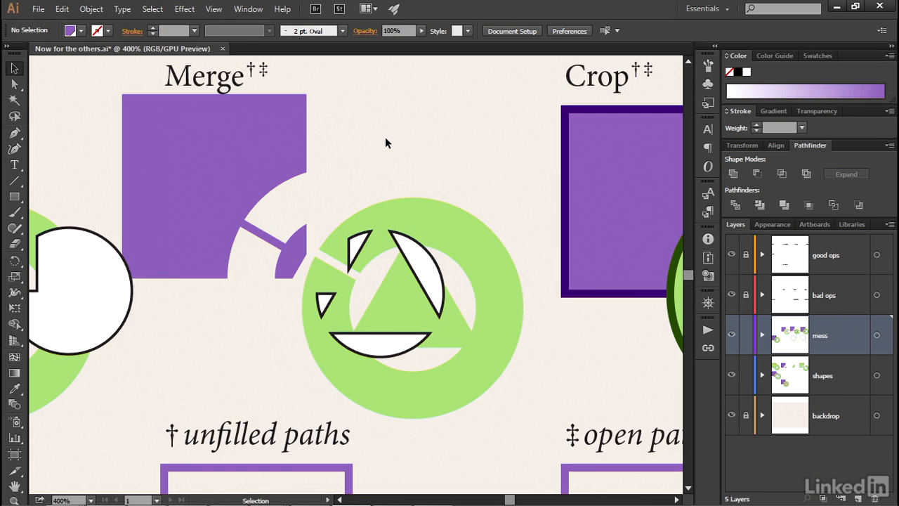
Apply the Crop pathfinder to the square and ring under the Crop label, ungroup the result and deselect it.
{"action": "left_click_drag", "start_coordinate": [540, 269], "coordinate": [488, 282]}
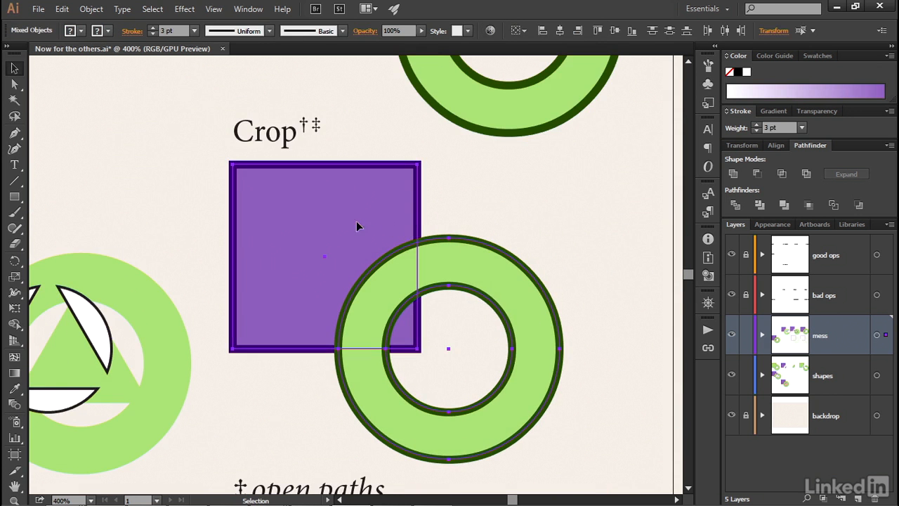
{"action": "left_click", "coordinate": [807, 206]}
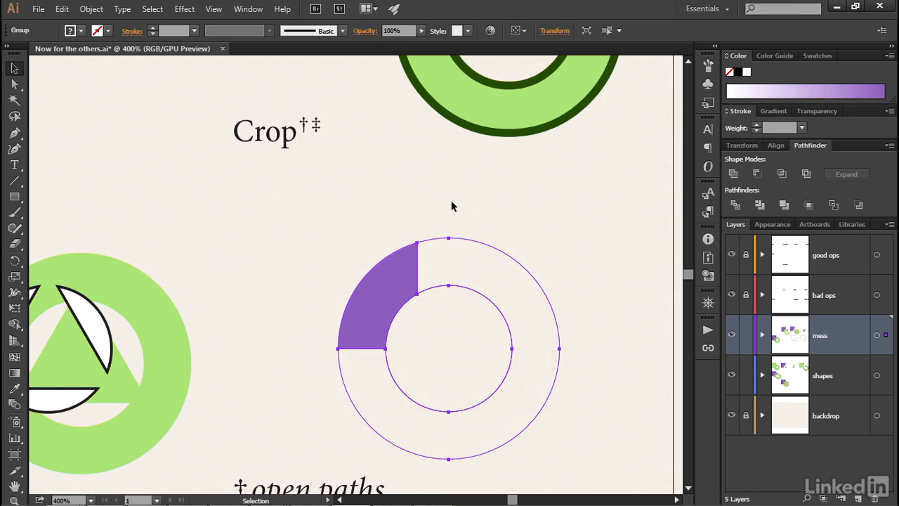
{"action": "key", "text": "ctrl"}
{"action": "key", "text": "ctrl+shift+g"}
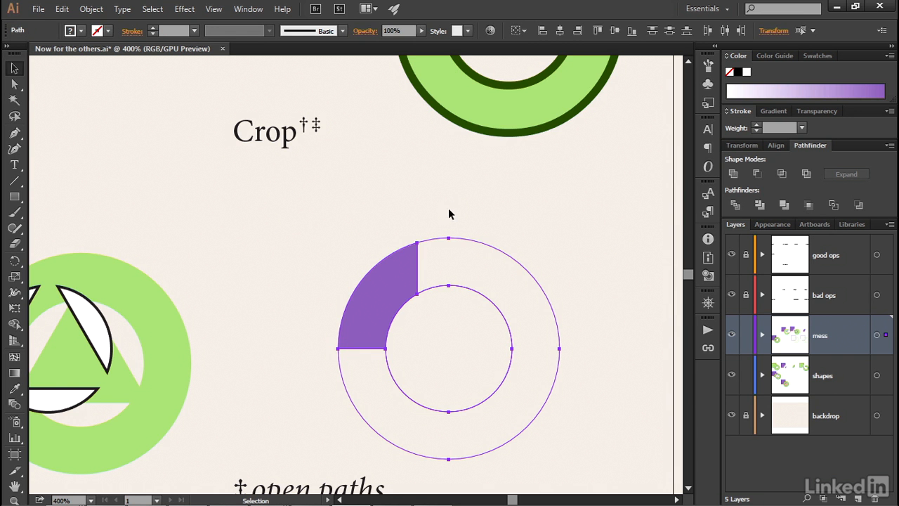
{"action": "left_click", "coordinate": [456, 325]}
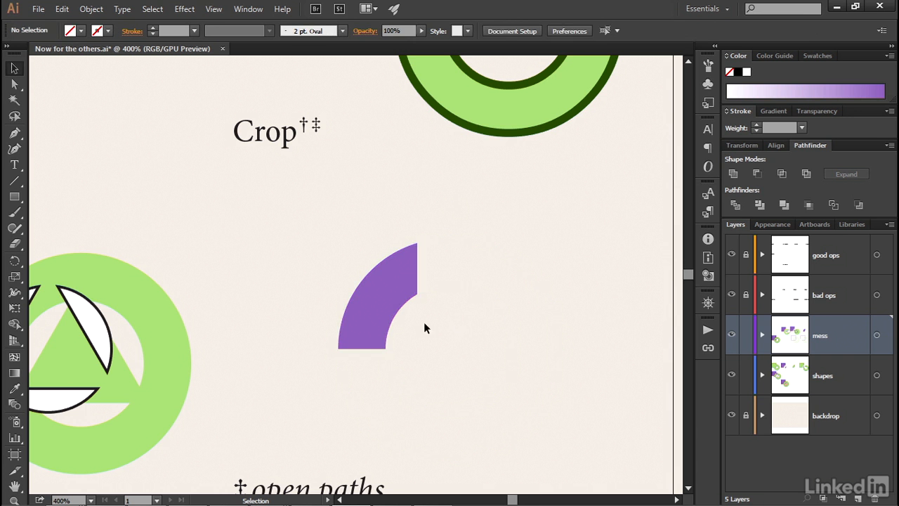
Move the purple cropped piece up to the left and give the leftover unpainted paths the default white fill and 1 pt black stroke.
{"action": "left_click_drag", "start_coordinate": [400, 311], "coordinate": [353, 277]}
{"action": "left_click_drag", "start_coordinate": [423, 222], "coordinate": [486, 336]}
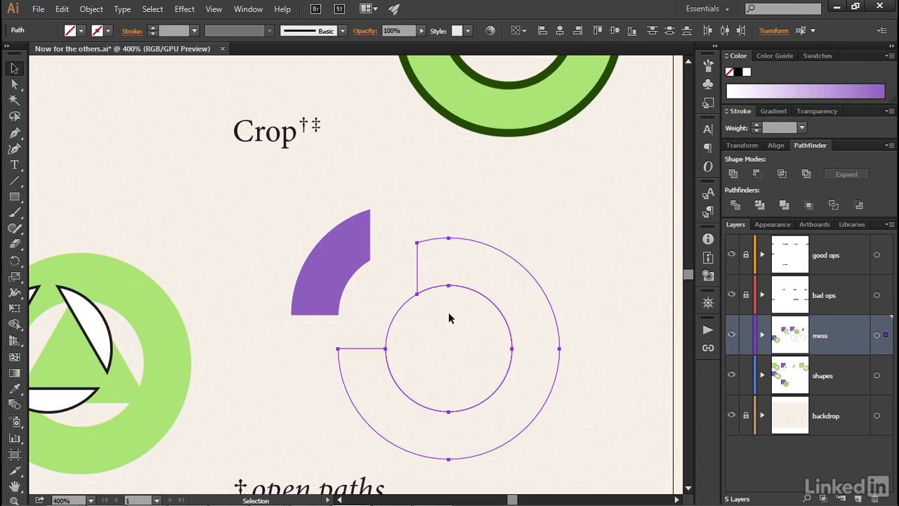
{"action": "key", "text": "d"}
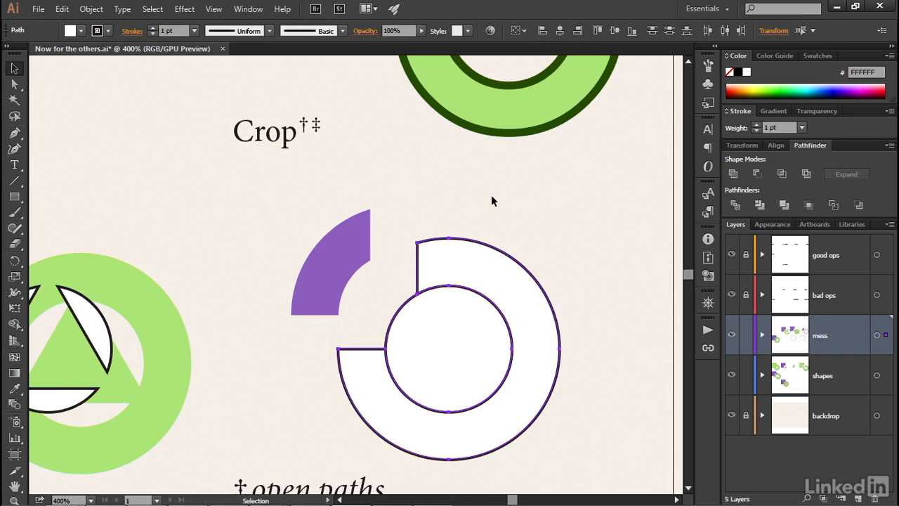
Shift the white inner circle of the cropped artwork slightly down to the right and select the purple piece.
{"action": "left_click", "coordinate": [492, 200]}
{"action": "left_click_drag", "start_coordinate": [396, 321], "coordinate": [421, 335]}
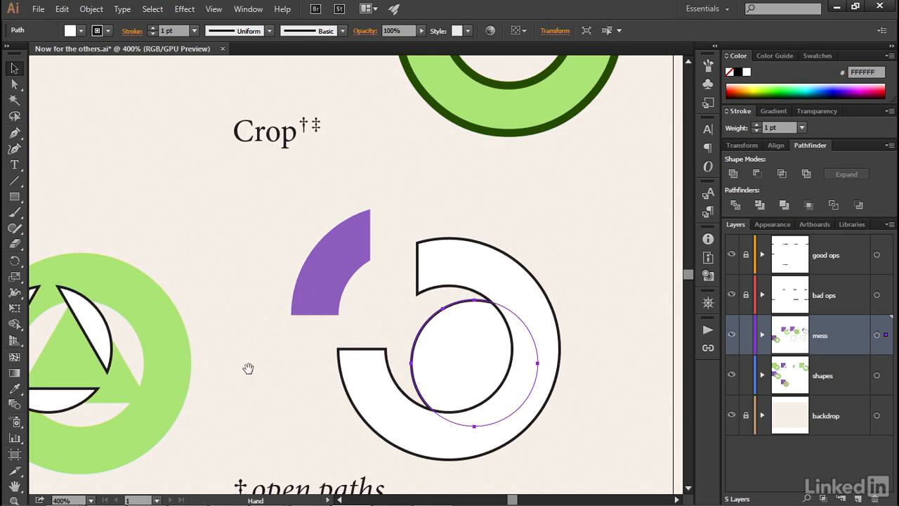
{"action": "left_click", "coordinate": [302, 313]}
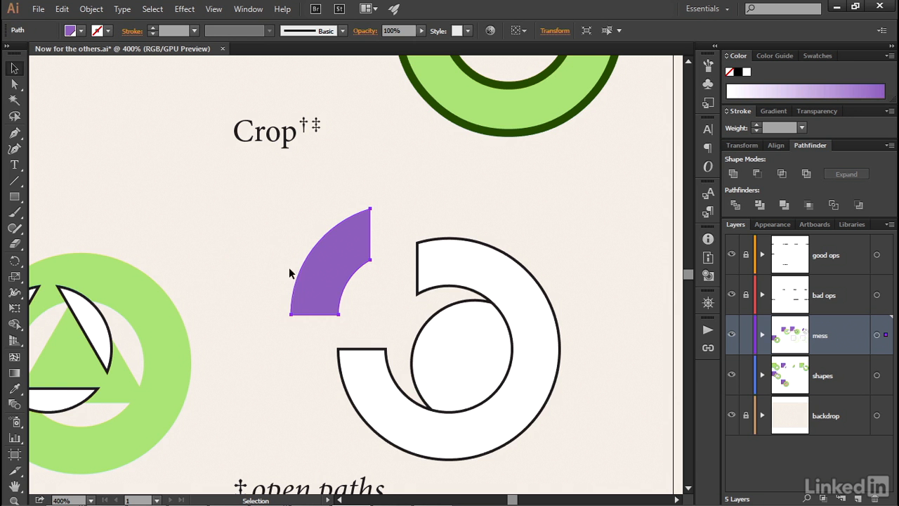
Apply the Outline pathfinder to the square and ring under the Outline label.
{"action": "key", "text": "h"}
{"action": "left_click_drag", "start_coordinate": [151, 418], "coordinate": [530, 233]}
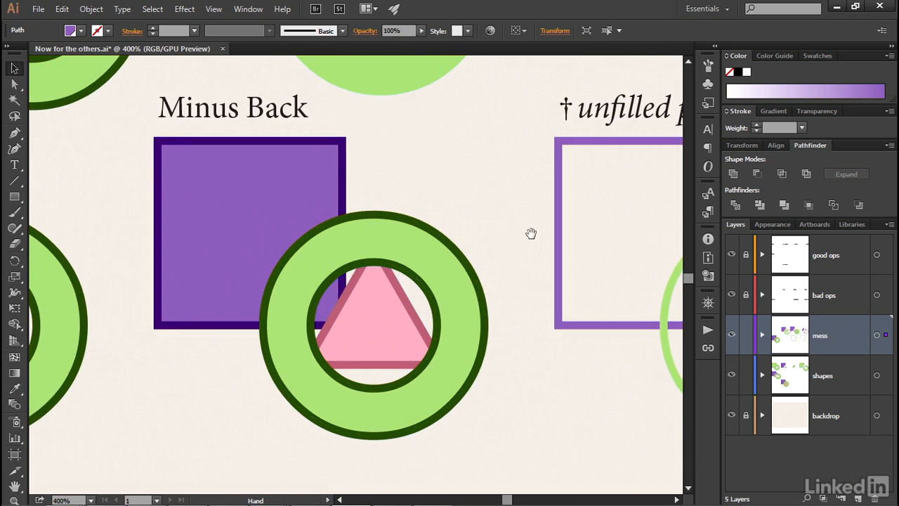
{"action": "left_click_drag", "start_coordinate": [212, 292], "coordinate": [536, 309]}
{"action": "key", "text": "v"}
{"action": "left_click_drag", "start_coordinate": [246, 335], "coordinate": [244, 336]}
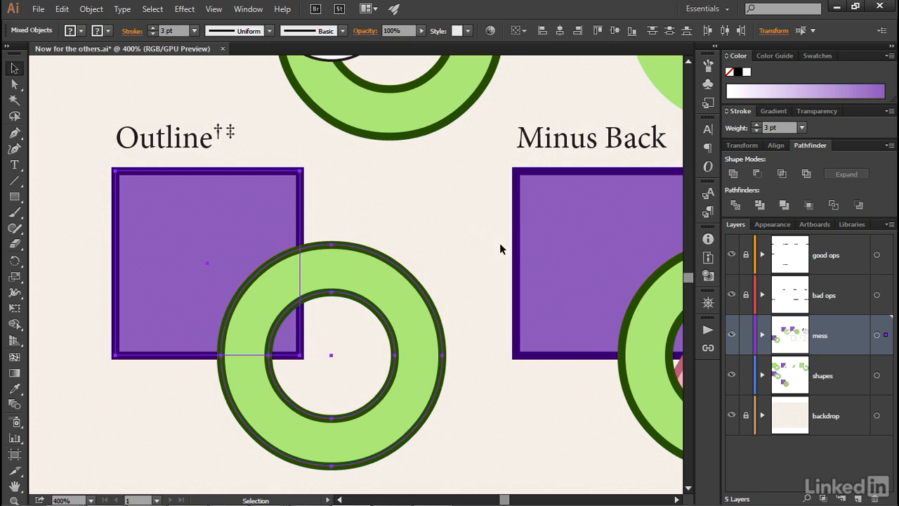
{"action": "left_click", "coordinate": [830, 204]}
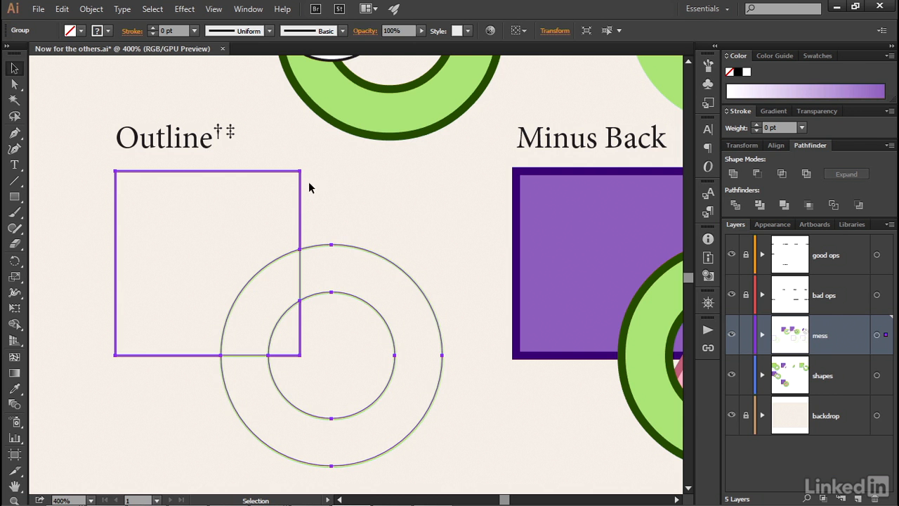
Set the outlined artwork's stroke weight to 3 pt, then ungroup and deselect it.
{"action": "left_click", "coordinate": [177, 28]}
{"action": "type", "text": "3"}
{"action": "key", "text": "Return"}
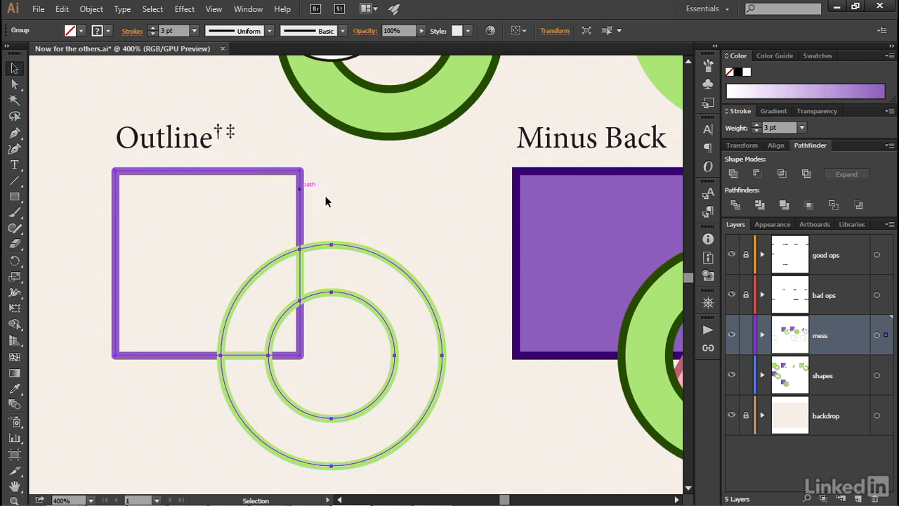
{"action": "key", "text": "ctrl"}
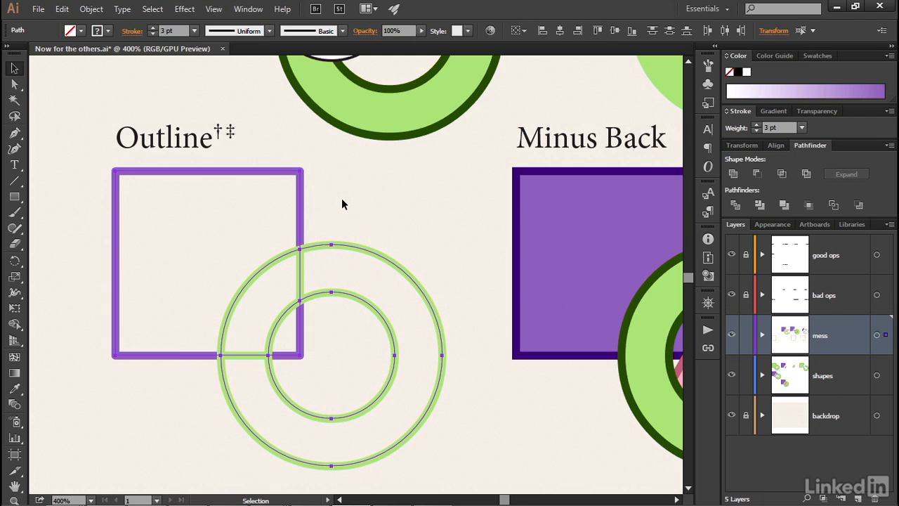
{"action": "left_click", "coordinate": [344, 203]}
Pull the outlined square and ring apart by moving their arcs, corner piece and short line segments away from each other.
{"action": "left_click_drag", "start_coordinate": [358, 252], "coordinate": [417, 274]}
{"action": "left_click_drag", "start_coordinate": [370, 304], "coordinate": [441, 331]}
{"action": "left_click_drag", "start_coordinate": [305, 340], "coordinate": [341, 343]}
{"action": "left_click_drag", "start_coordinate": [279, 321], "coordinate": [302, 330]}
{"action": "left_click_drag", "start_coordinate": [305, 281], "coordinate": [328, 257]}
{"action": "left_click_drag", "start_coordinate": [269, 267], "coordinate": [238, 251]}
{"action": "left_click_drag", "start_coordinate": [264, 359], "coordinate": [243, 390]}
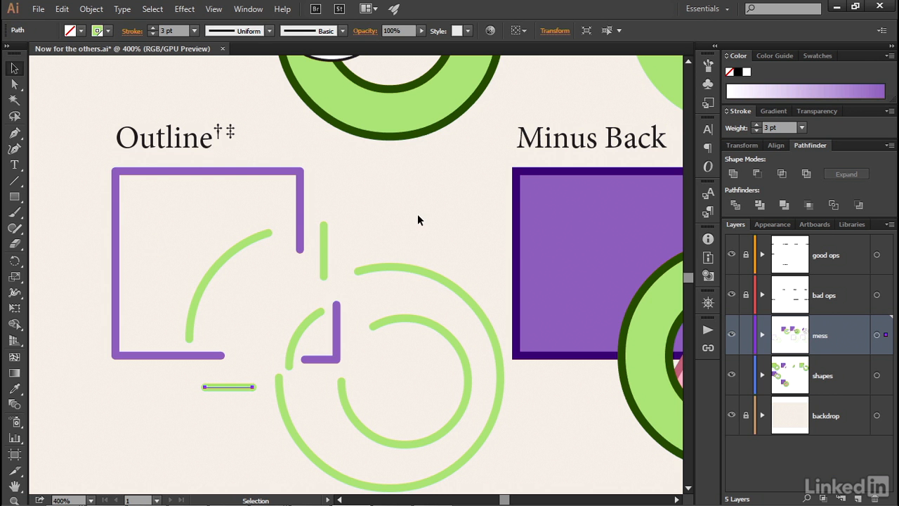
Apply the Minus Back pathfinder to the square, ring and triangle under the Minus Back label and deselect the result.
{"action": "left_click_drag", "start_coordinate": [556, 261], "coordinate": [238, 237]}
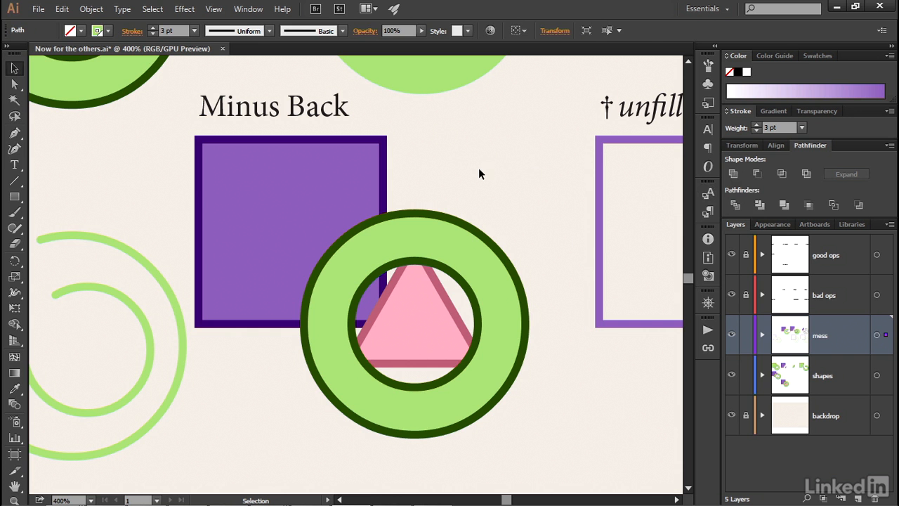
{"action": "left_click_drag", "start_coordinate": [478, 174], "coordinate": [261, 341]}
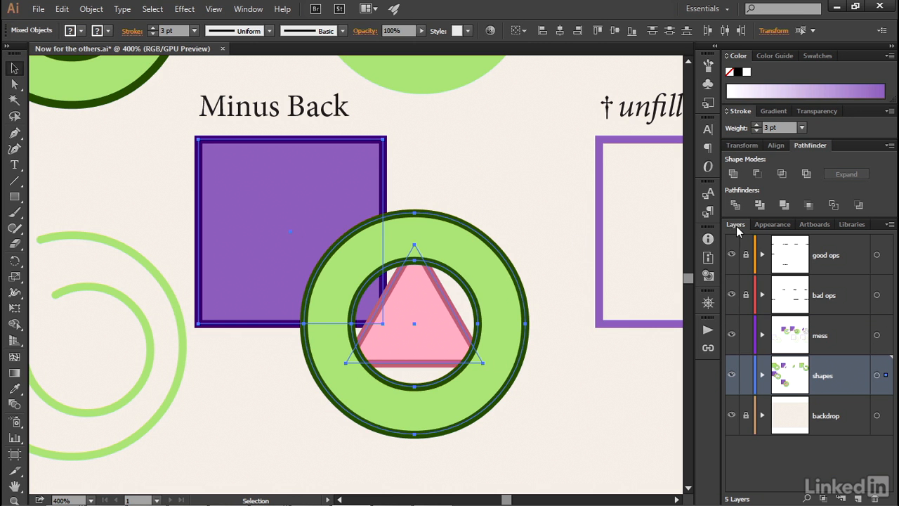
{"action": "left_click", "coordinate": [860, 205]}
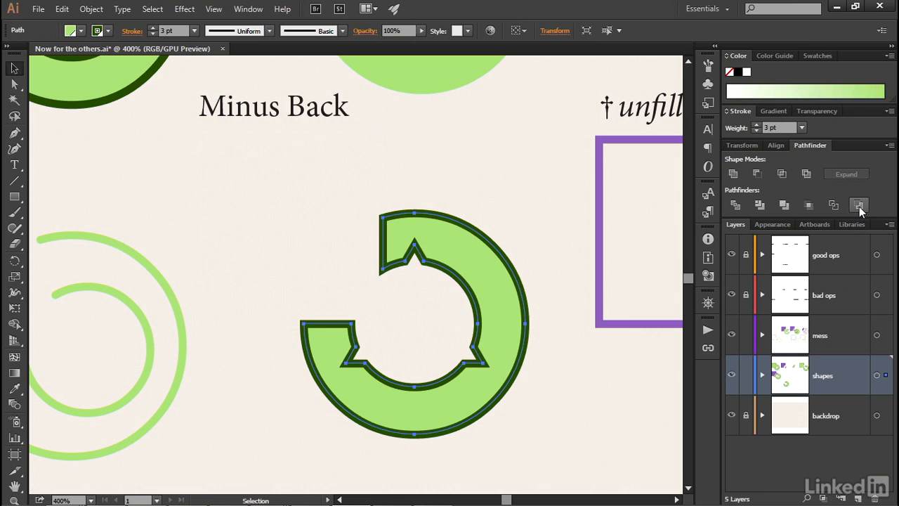
{"action": "left_click", "coordinate": [408, 162]}
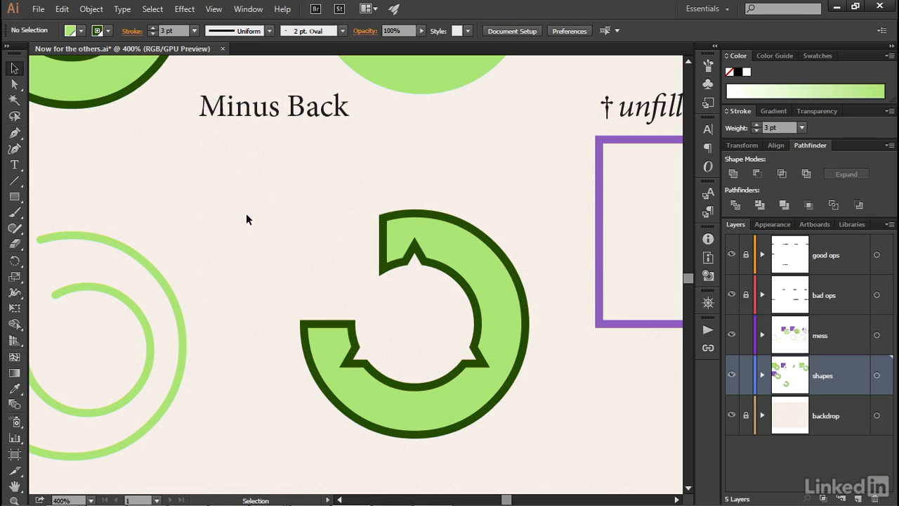
{"action": "key", "text": "ctrl+0"}
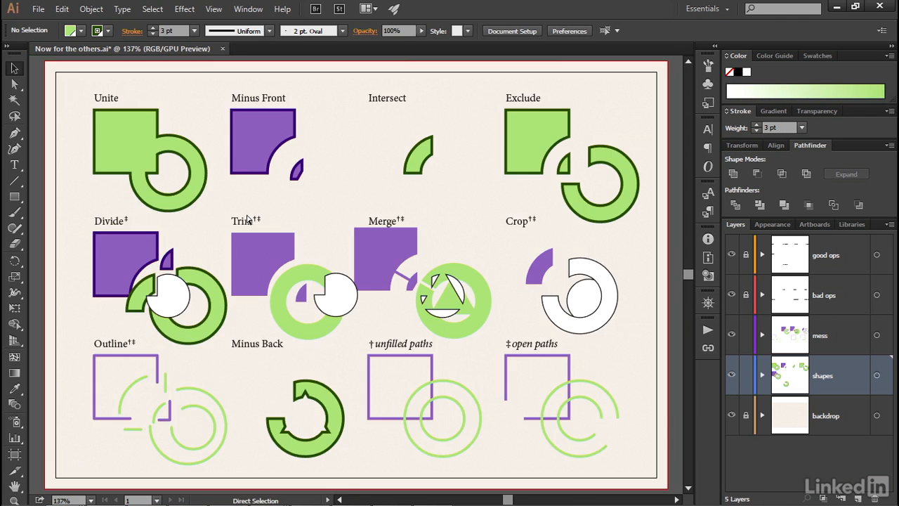
{"action": "key", "text": "ctrl+equal"}
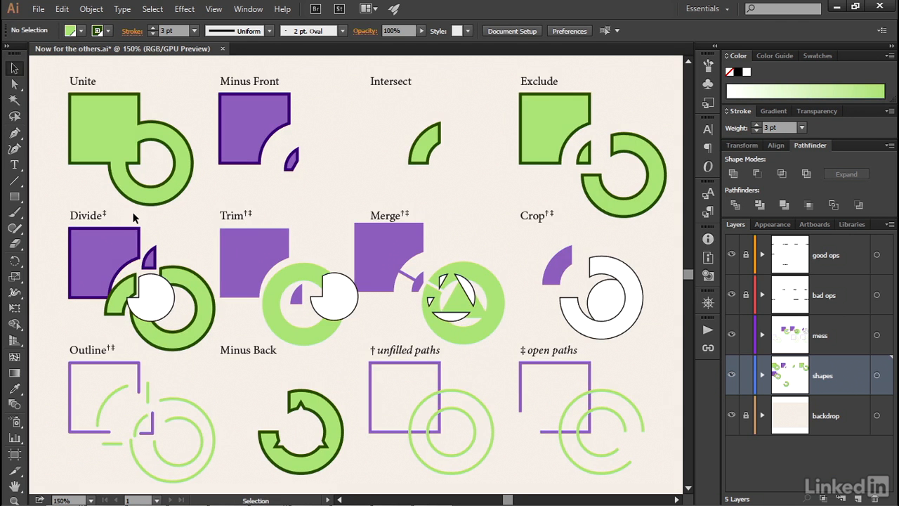